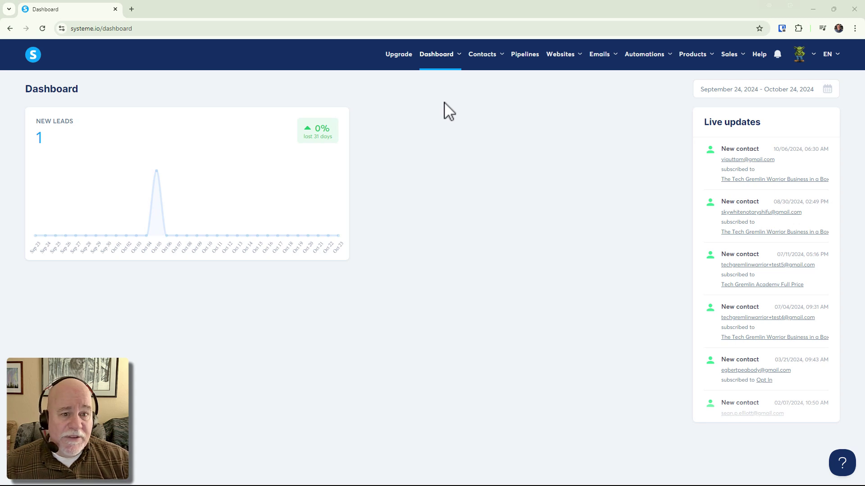
# - Open the Tech Gremlin Warrior - Free Systeme.io Course funnel from the Sales funnels list
pyautogui.moveTo(558, 59)
pyautogui.click(565, 97)
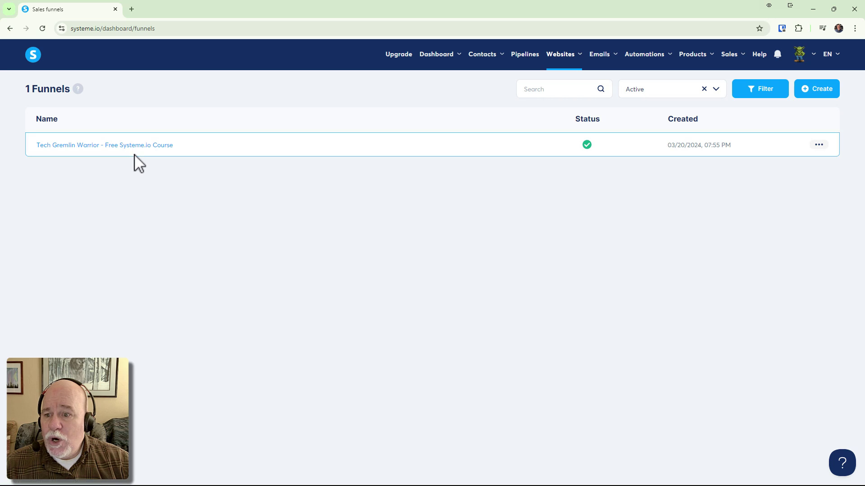
pyautogui.click(107, 149)
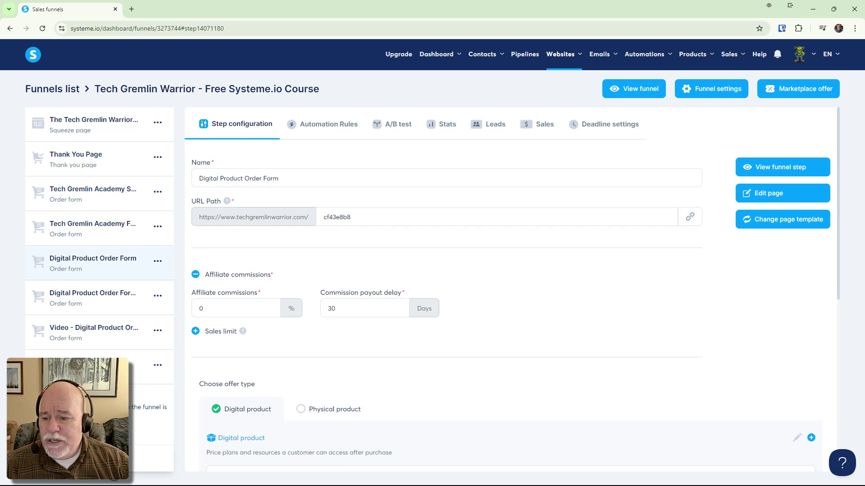
# - Open the Video - Digital Product Order Form step and choose Digital product as its offer type
pyautogui.click(113, 367)
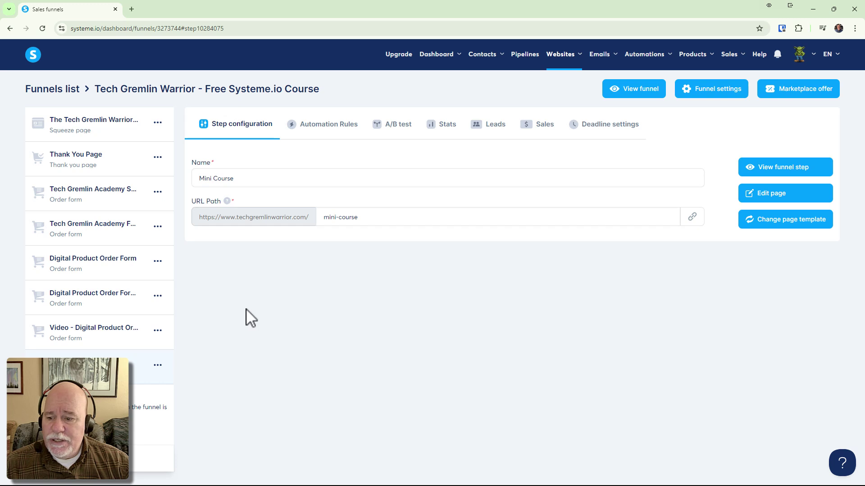
pyautogui.click(135, 335)
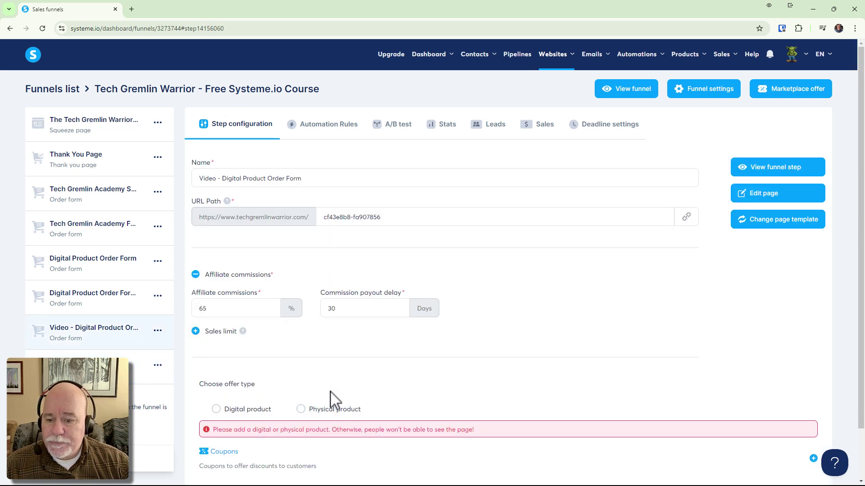
pyautogui.scroll(-2, 342, 394)
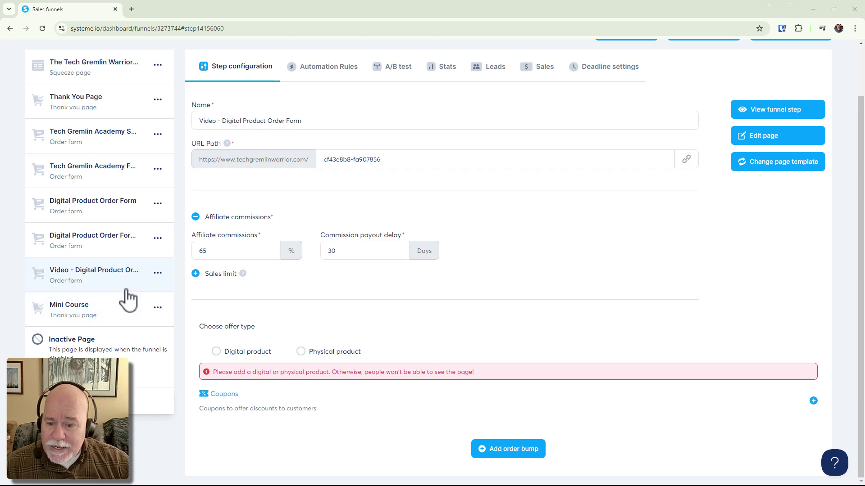
pyautogui.click(221, 353)
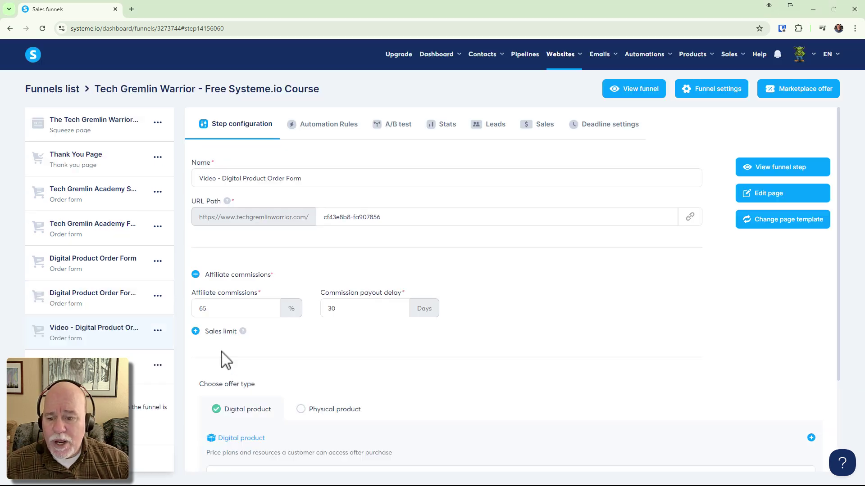
# - Create a new digital product on the offer named 'VIP Membership'
pyautogui.scroll(-3, 342, 346)
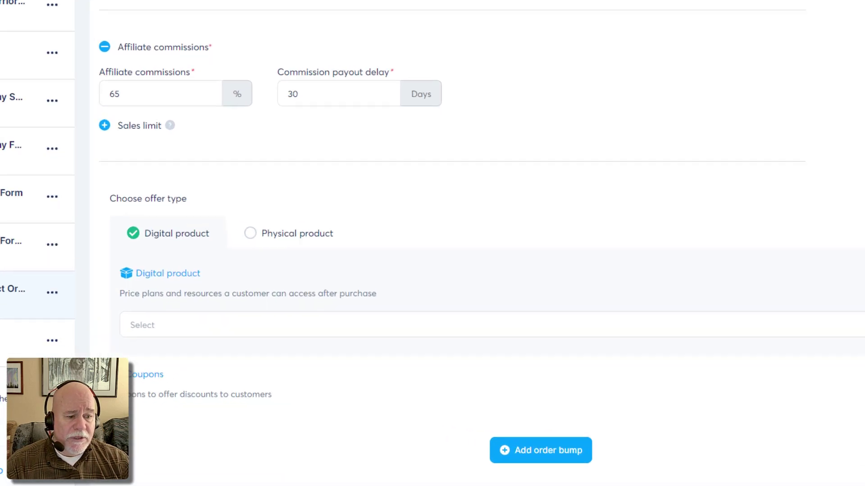
pyautogui.click(811, 316)
pyautogui.click(226, 320)
pyautogui.write('VIP Membership')
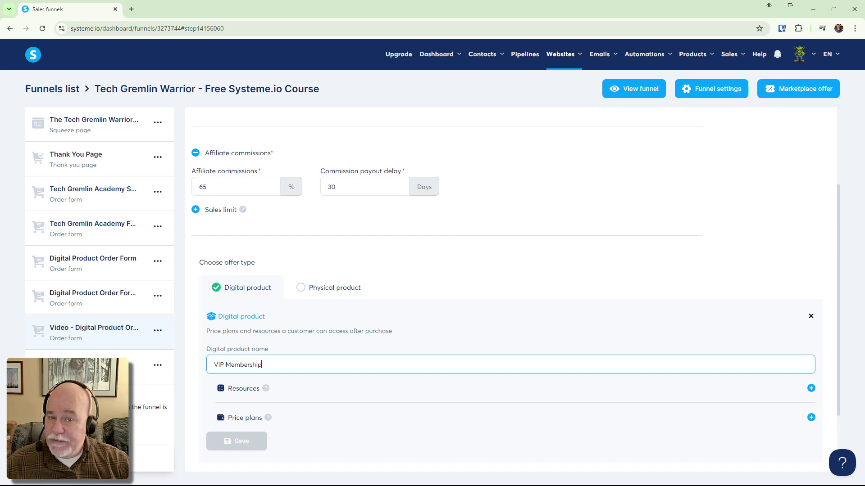
# - Add a Courses resource to VIP Membership granting Full access to Tech Gremlin Academy
pyautogui.click(811, 388)
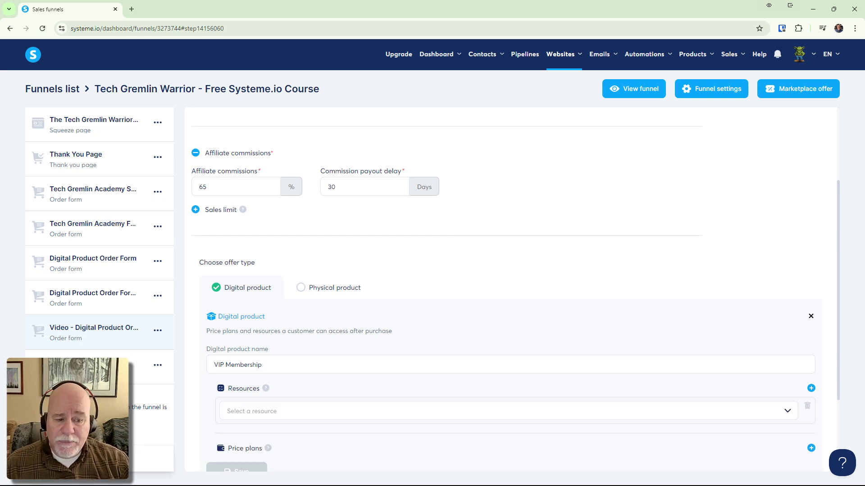
pyautogui.scroll(-2, 797, 392)
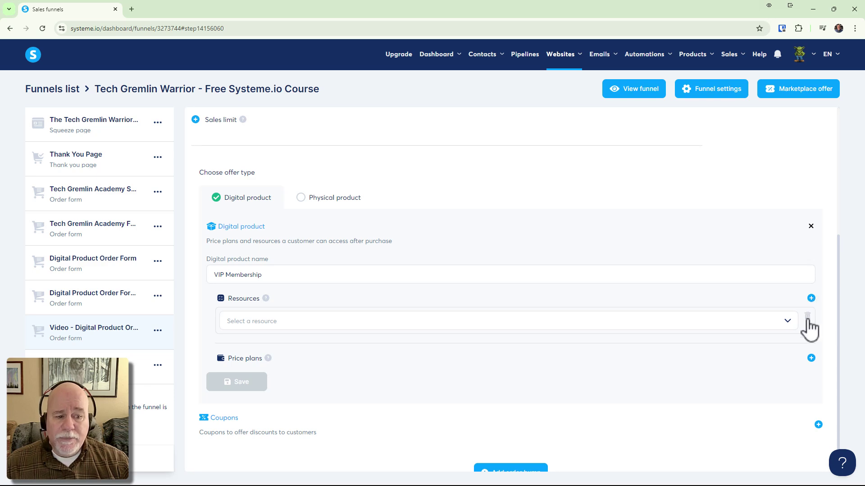
pyautogui.click(789, 322)
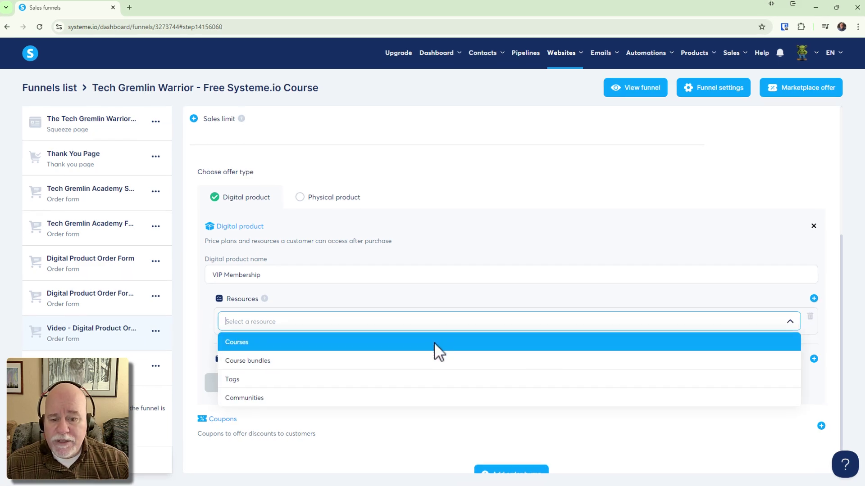
pyautogui.click(433, 342)
pyautogui.scroll(-1, 439, 329)
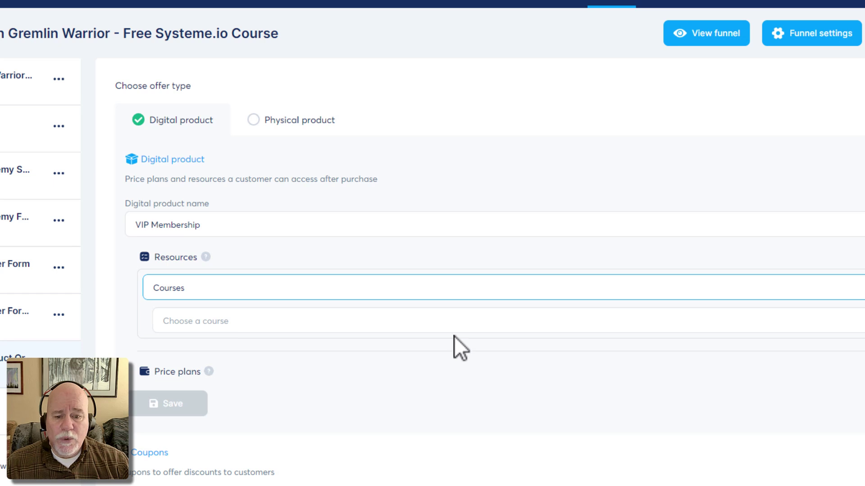
pyautogui.click(458, 327)
pyautogui.click(440, 355)
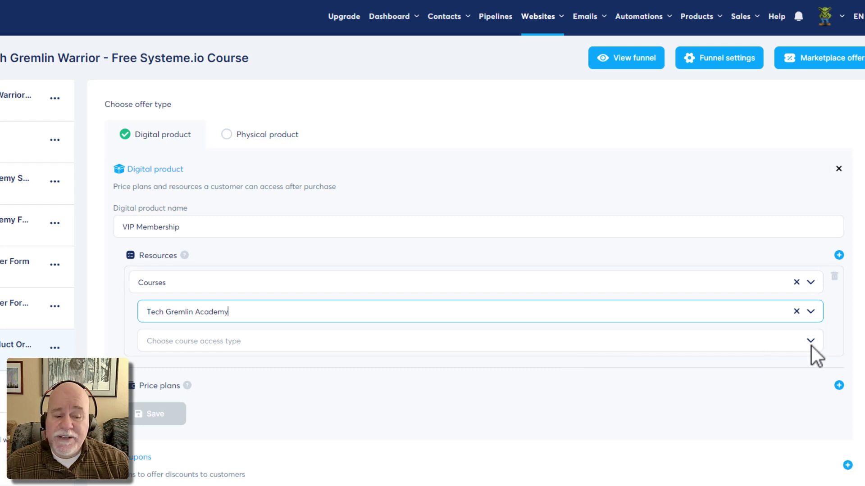
pyautogui.click(811, 345)
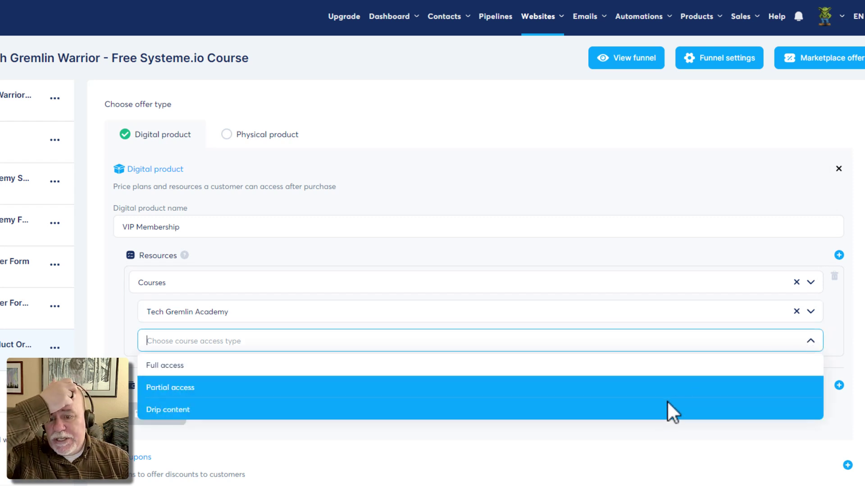
pyautogui.click(603, 374)
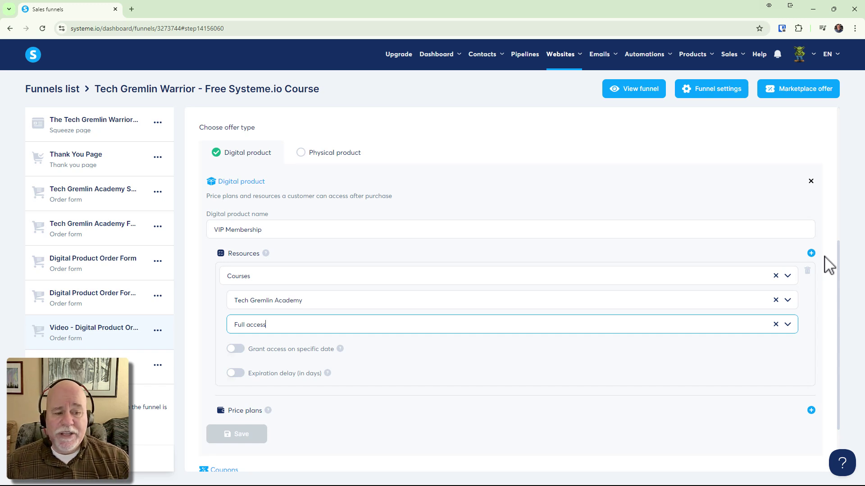
# - Add a second resource row set to Tags, then clear the Tags choice again
pyautogui.click(811, 253)
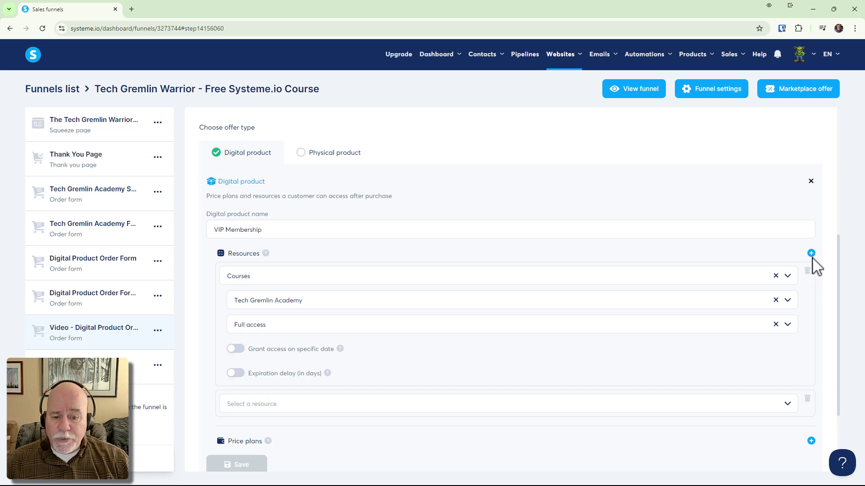
pyautogui.click(507, 408)
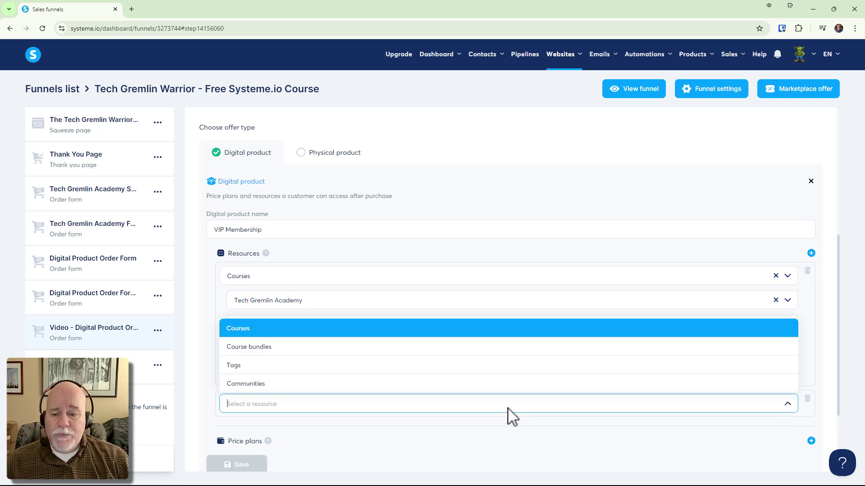
pyautogui.click(359, 370)
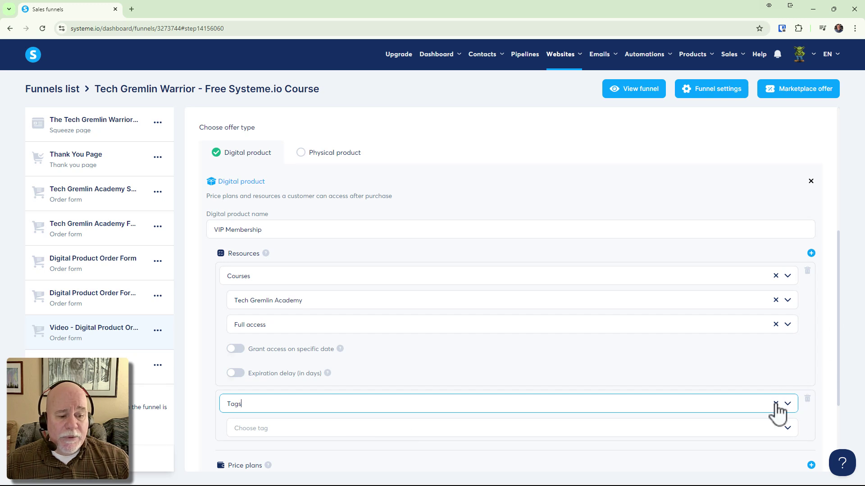
pyautogui.click(775, 403)
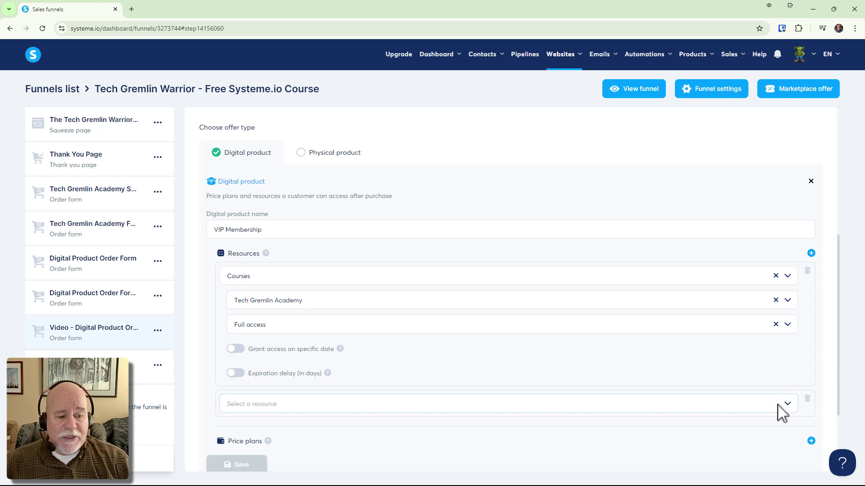
# - Add a Communities resource granting access to The Tech Gremlin Warriors community
pyautogui.click(811, 254)
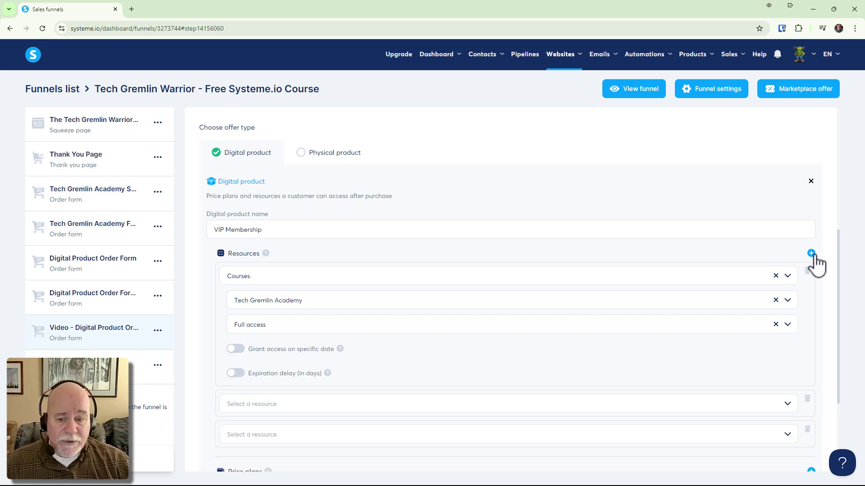
pyautogui.scroll(-1, 674, 323)
pyautogui.click(642, 365)
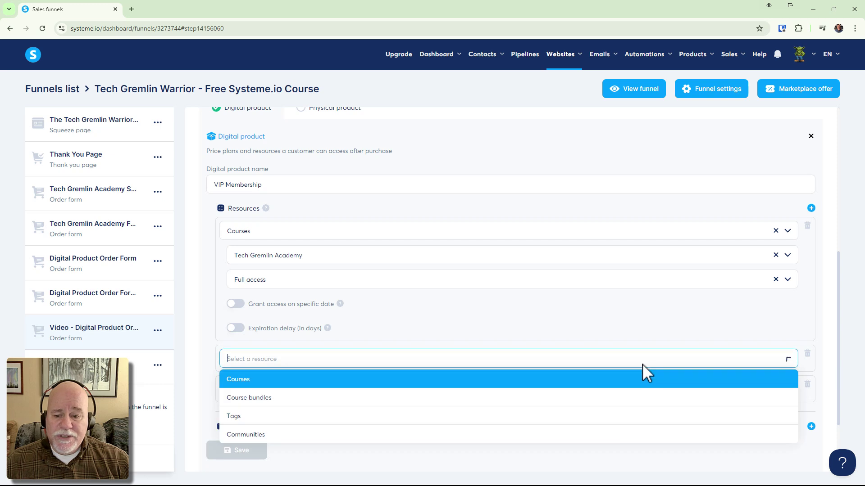
pyautogui.click(526, 435)
pyautogui.scroll(-1, 540, 417)
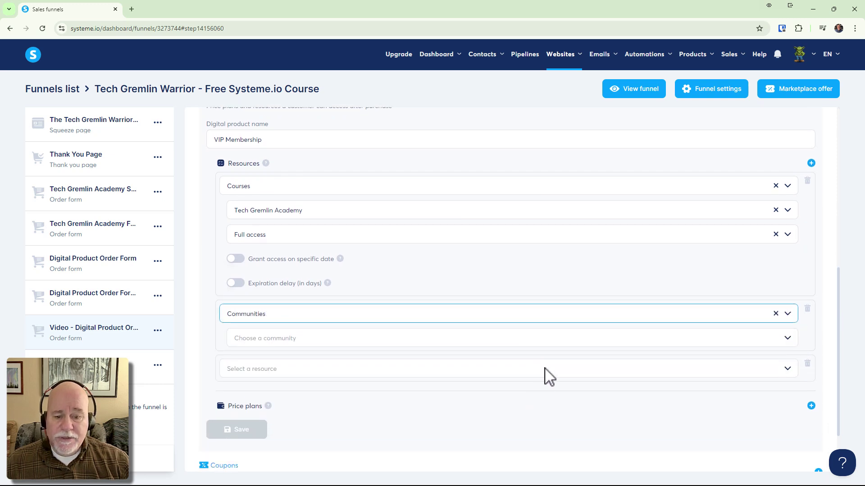
pyautogui.click(557, 344)
pyautogui.click(463, 362)
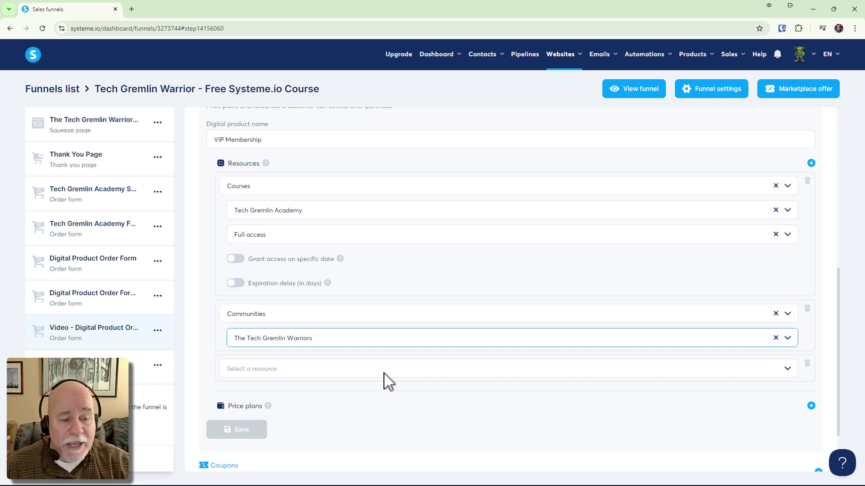
pyautogui.scroll(3, 383, 375)
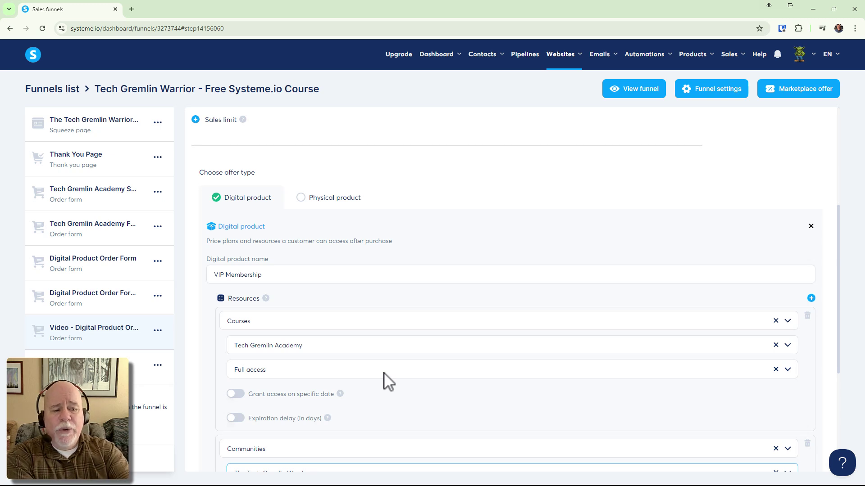
# - Remove VIP Membership from the offer and create a new digital product named 'General Membership'
pyautogui.click(810, 226)
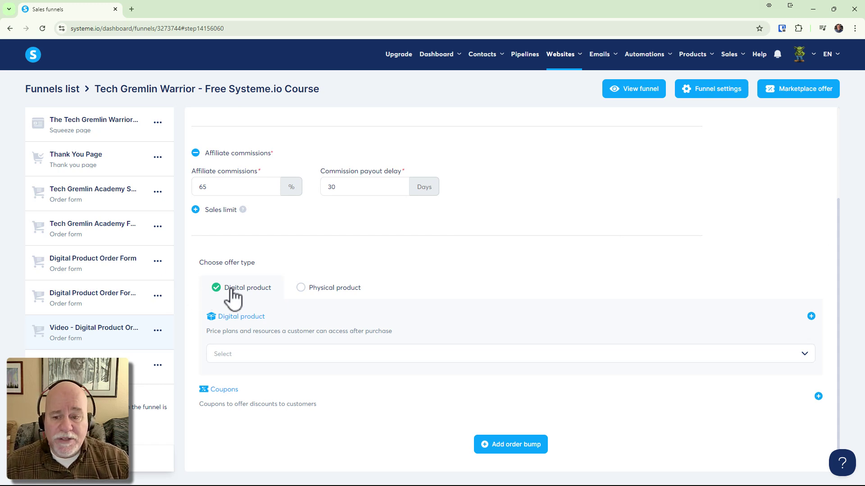
pyautogui.click(810, 317)
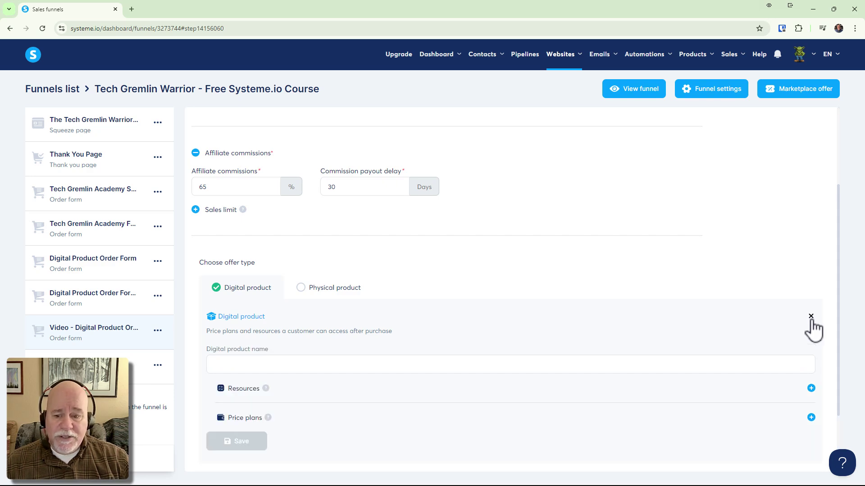
pyautogui.click(467, 372)
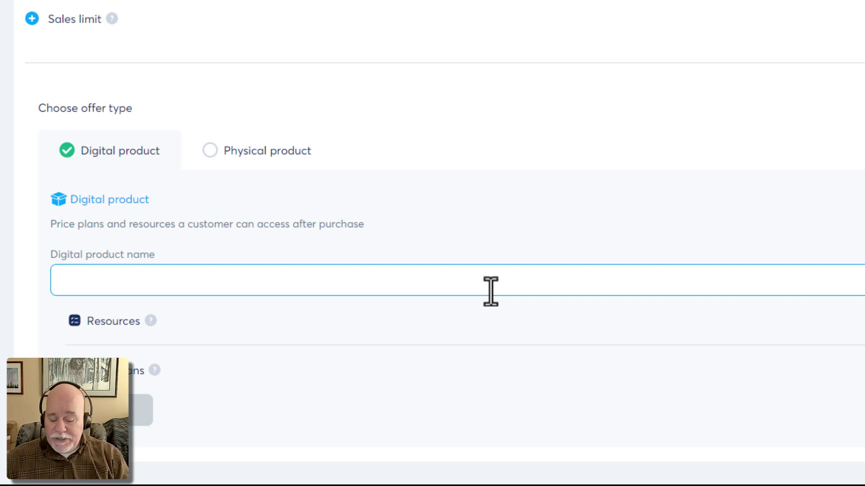
pyautogui.write('General Membership')
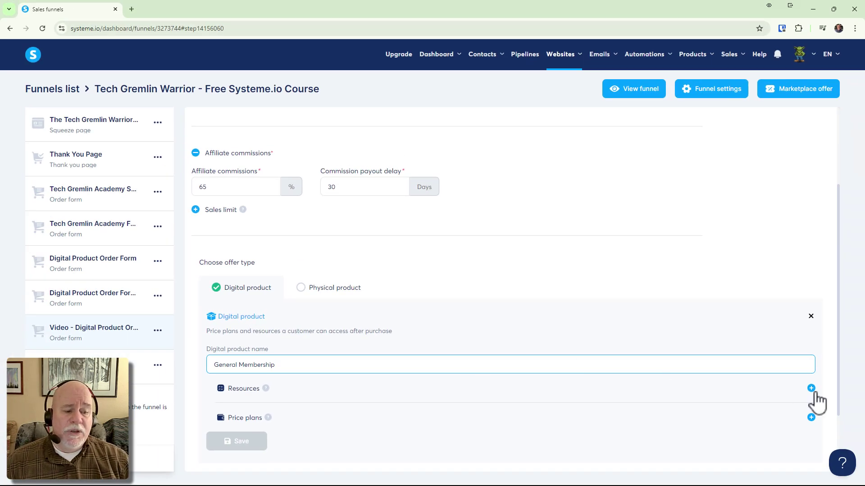
pyautogui.scroll(-1, 822, 388)
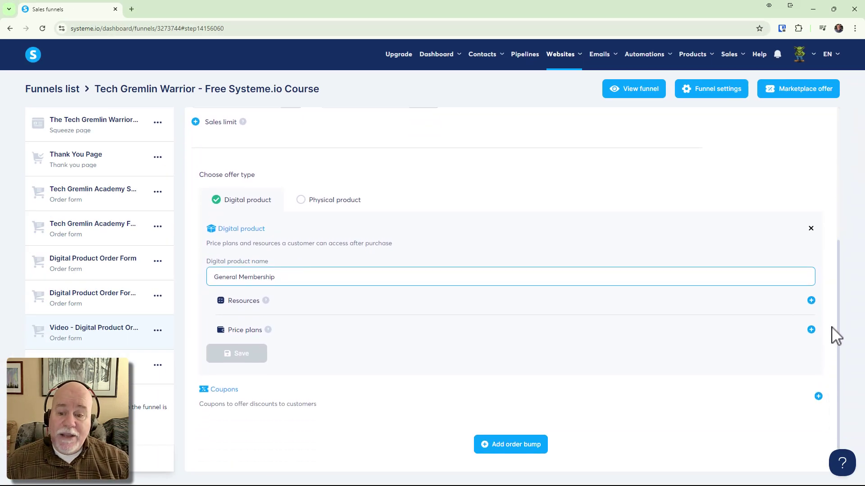
# - Add a Courses resource to General Membership with Partial access to Tech Gremlin Academy
pyautogui.click(811, 300)
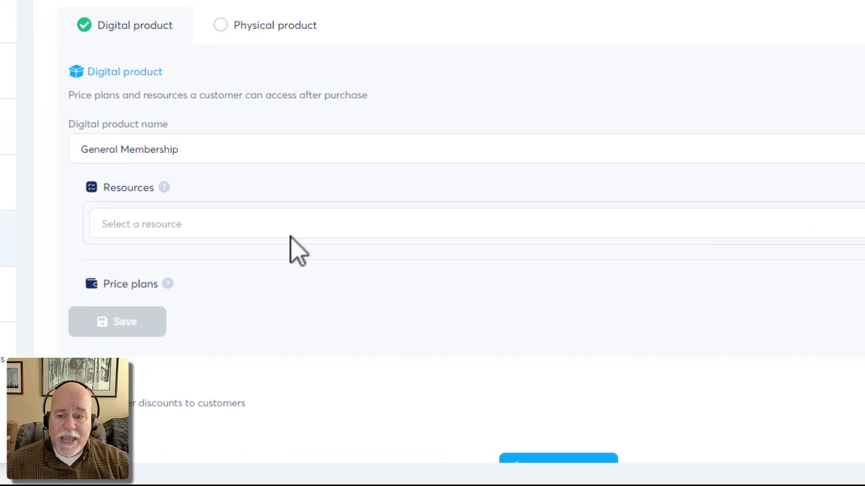
pyautogui.click(291, 241)
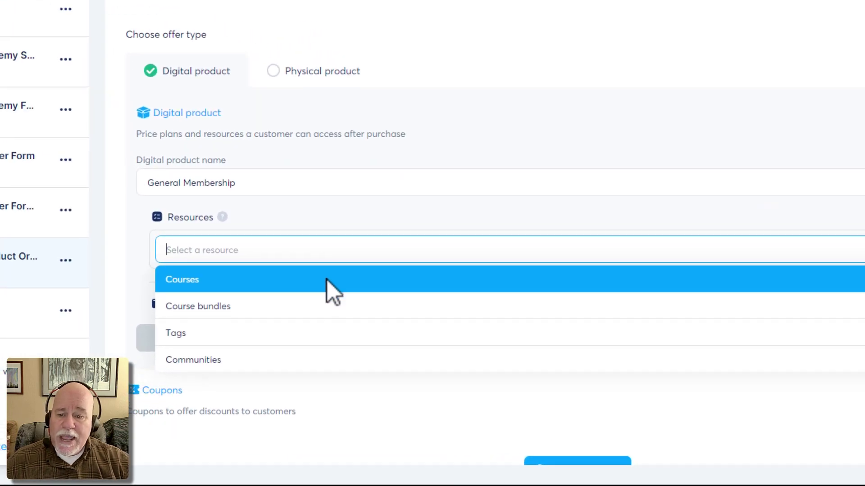
pyautogui.click(325, 276)
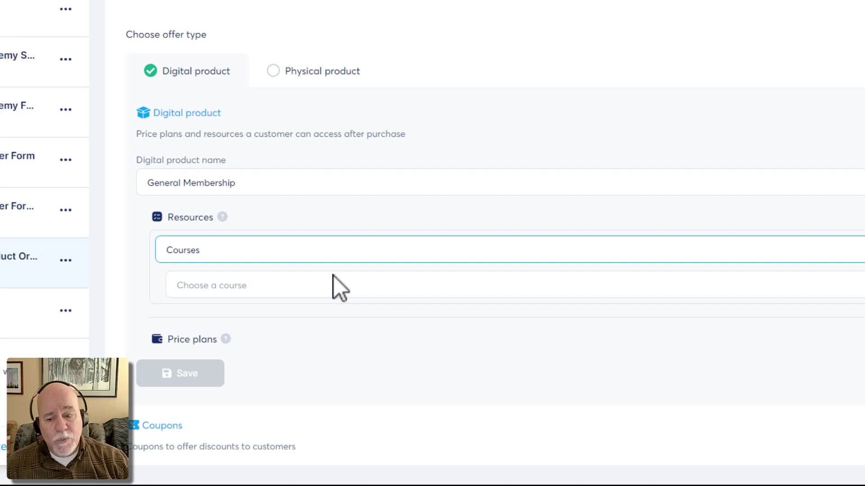
pyautogui.click(333, 284)
pyautogui.click(327, 316)
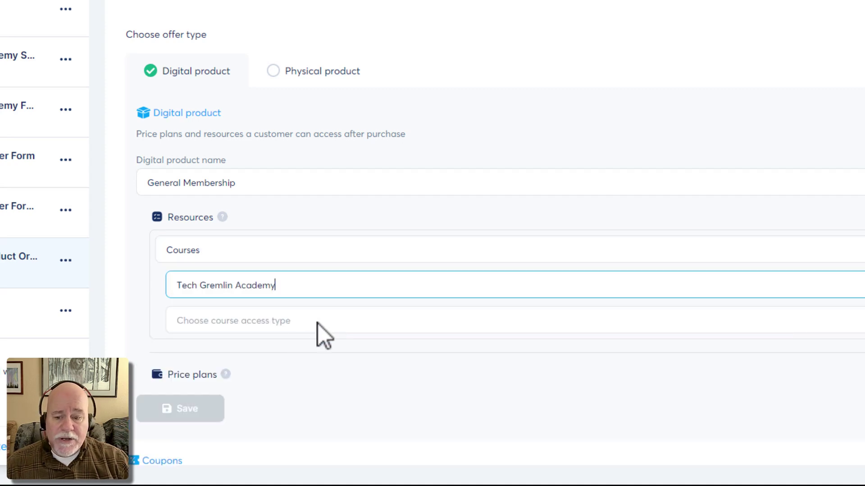
pyautogui.click(298, 327)
pyautogui.click(279, 380)
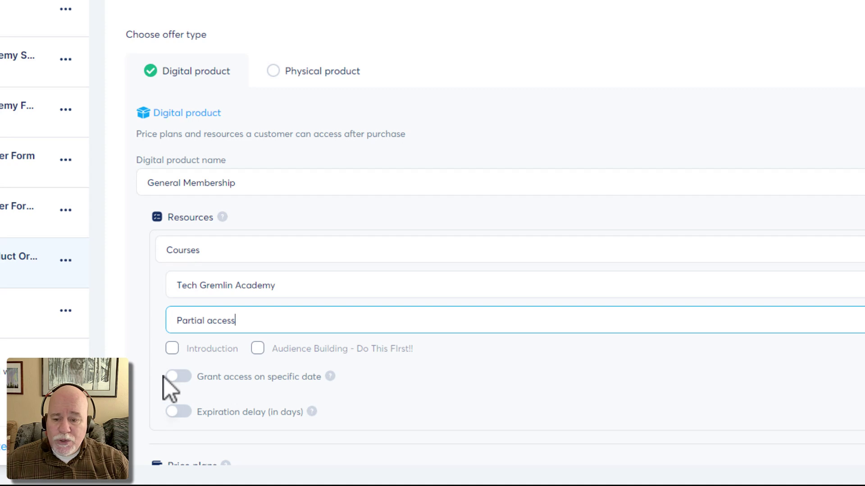
# - Tick only the Introduction module, leaving Audience Building - Do This First!! unchecked
pyautogui.click(173, 350)
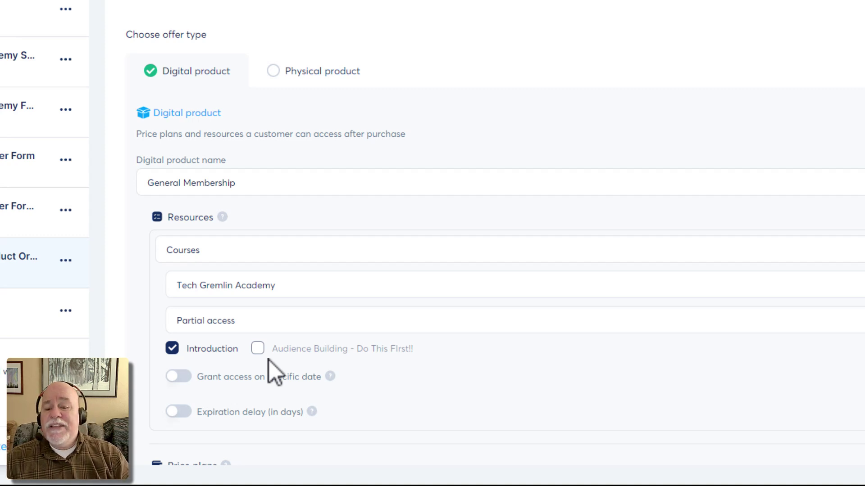
pyautogui.scroll(-1, 273, 372)
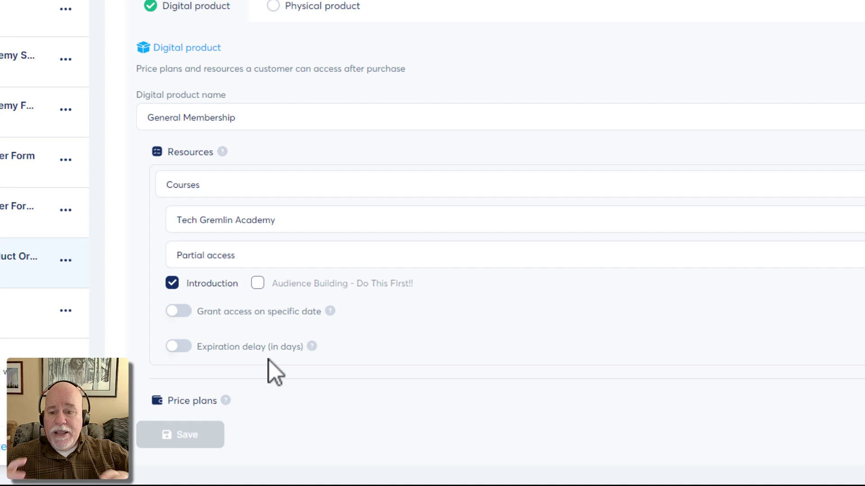